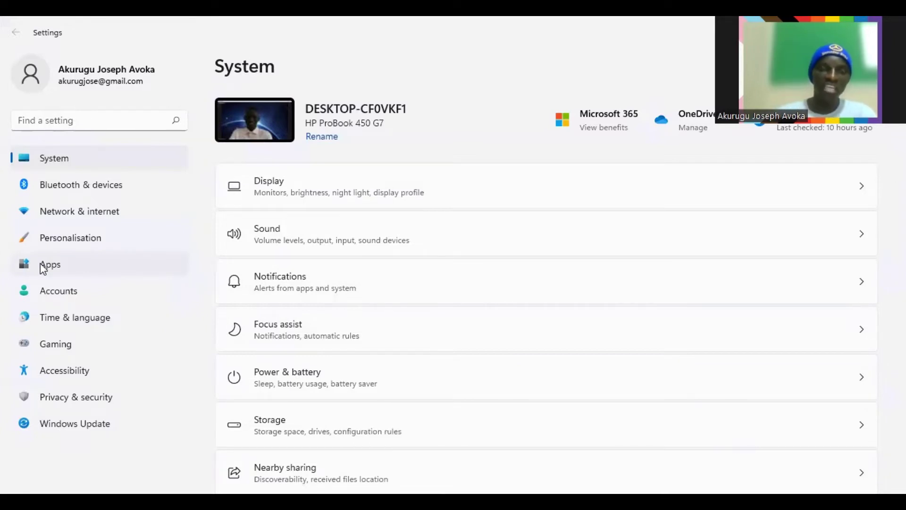
Step: Open the Startup apps settings to show which apps start at login
click(42, 265)
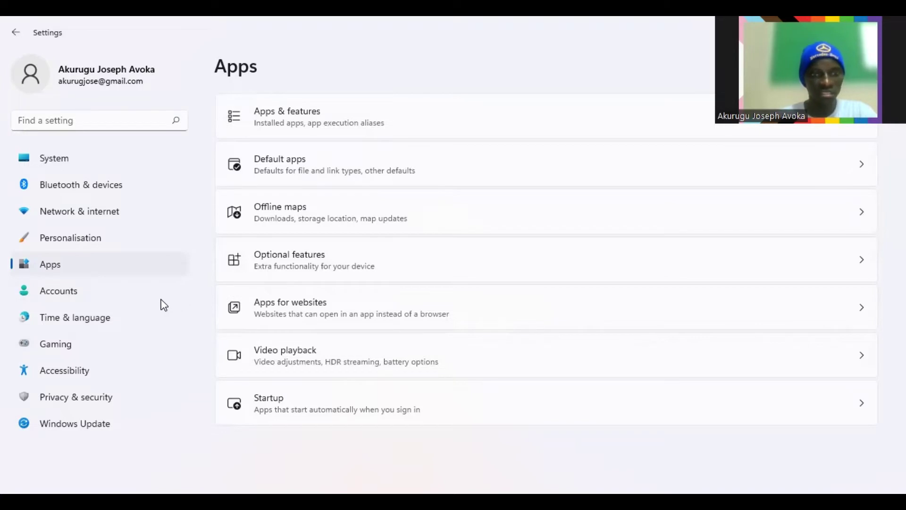
click(291, 401)
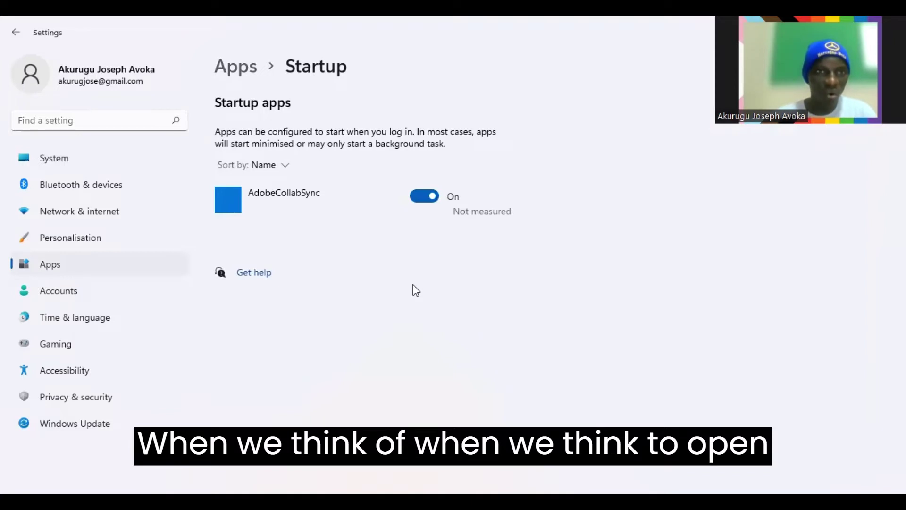
scroll(369, 238, down, 1)
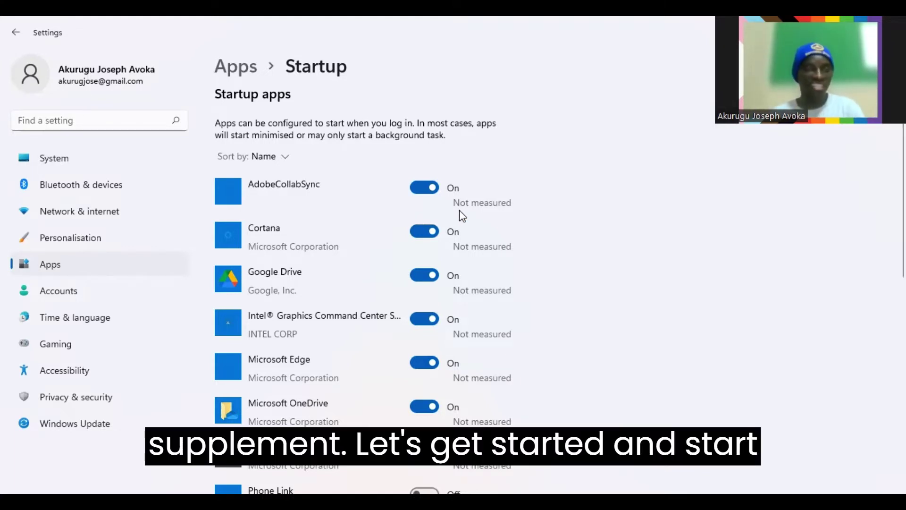
Step: Turn off startup for AdobeCollabSync, Cortana, Google Drive, Intel Graphics Command Center, Microsoft Edge and Microsoft OneDrive
click(431, 193)
click(426, 230)
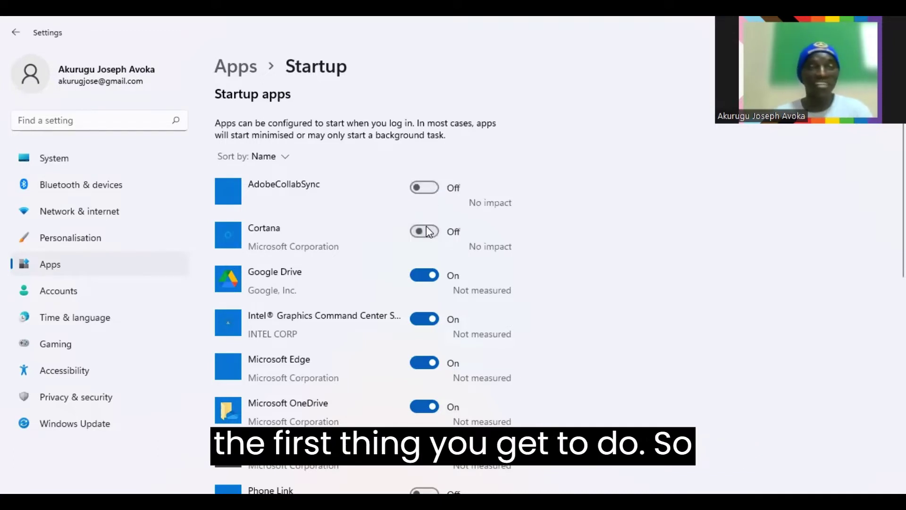
click(431, 276)
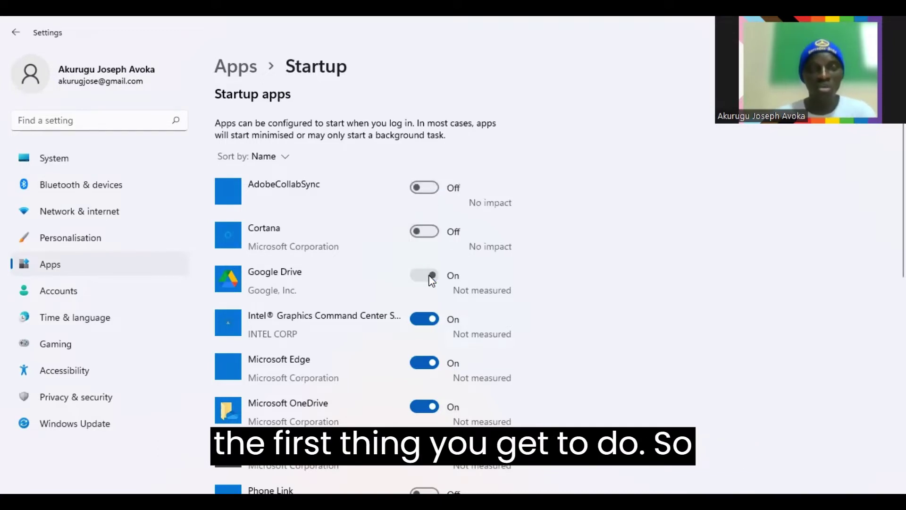
click(426, 319)
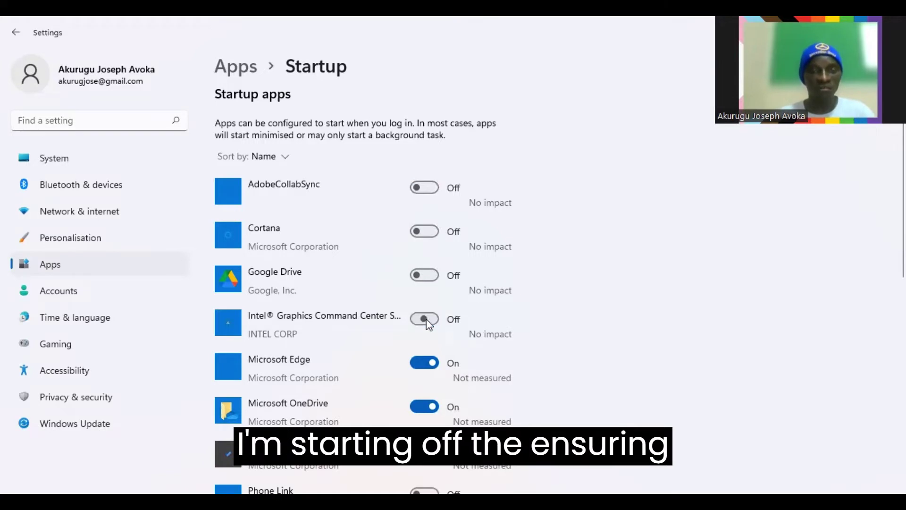
click(429, 363)
click(429, 406)
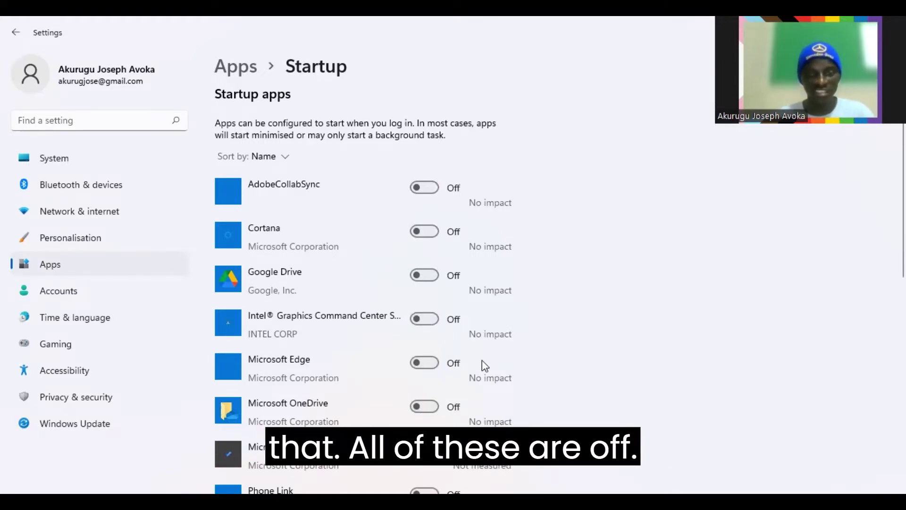
Step: Turn off startup for Microsoft To Do, the first, third and fourth Program entries, and Realtek HD Audio Universal Service
scroll(481, 366, down, 3)
click(431, 339)
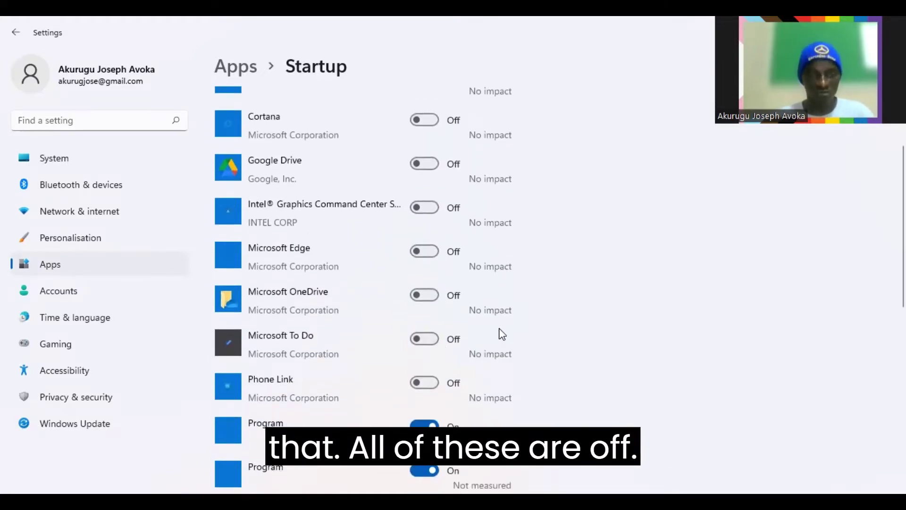
scroll(499, 334, down, 3)
click(425, 308)
scroll(456, 328, down, 2)
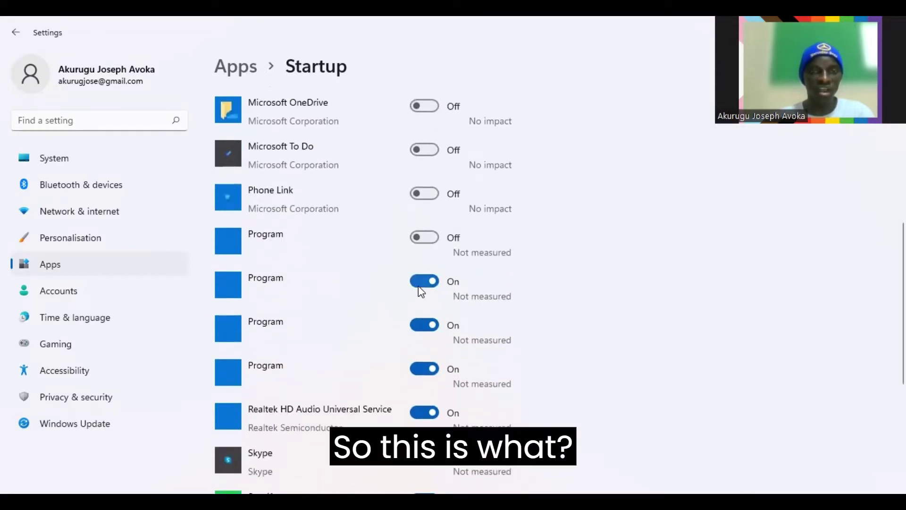
click(426, 325)
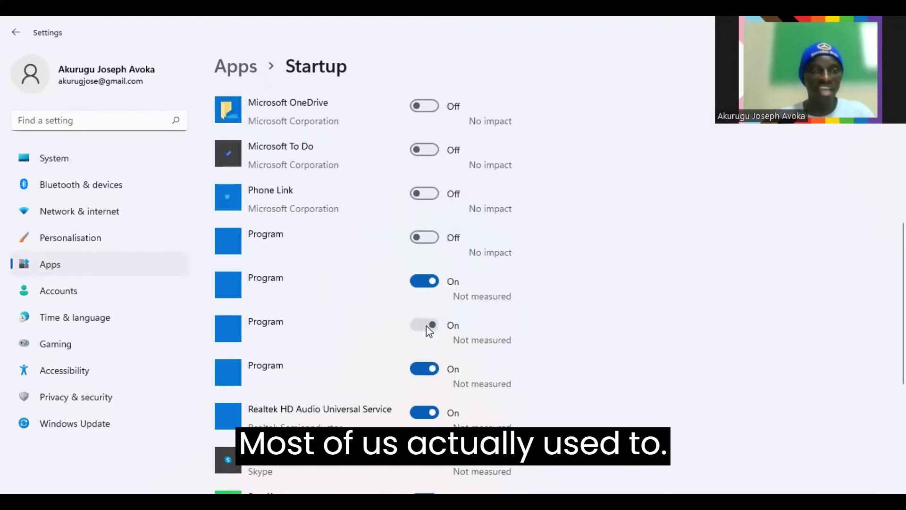
click(427, 370)
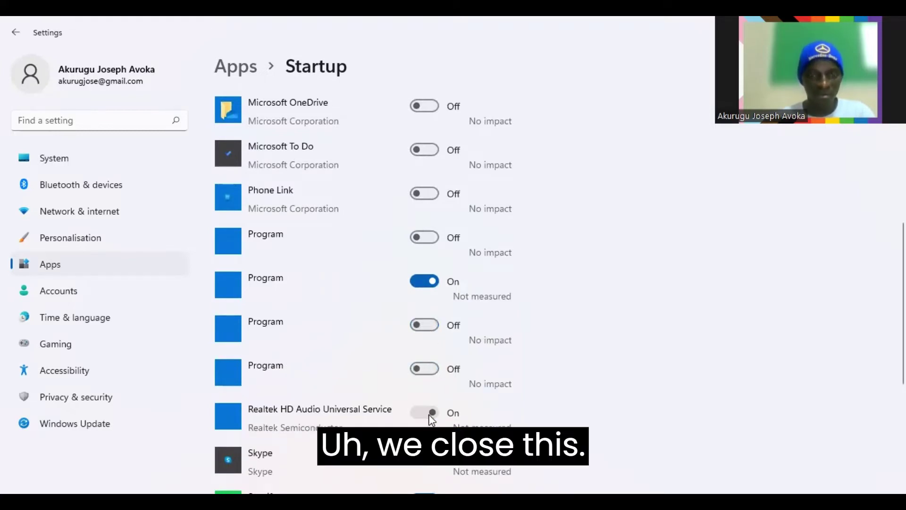
Step: Turn off startup for Skype, Spotify, Update and the Windows Security notification icon
scroll(510, 379, down, 4)
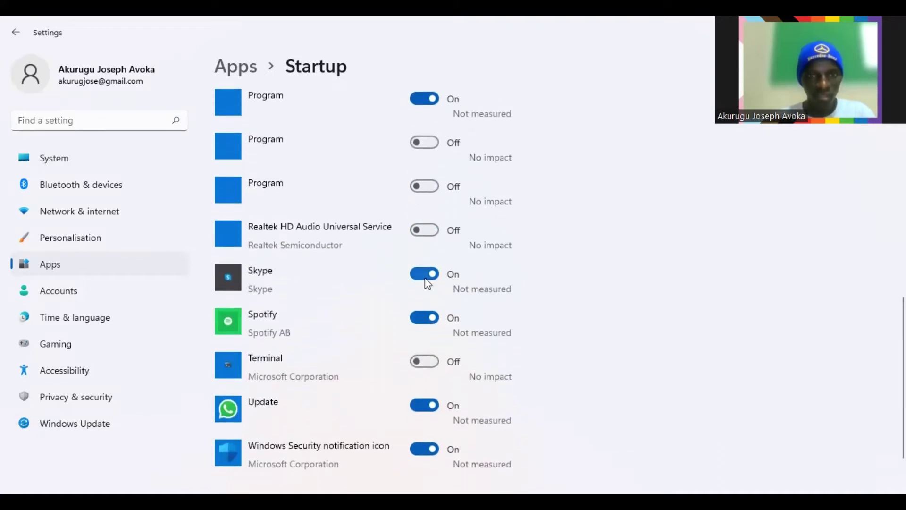
click(428, 276)
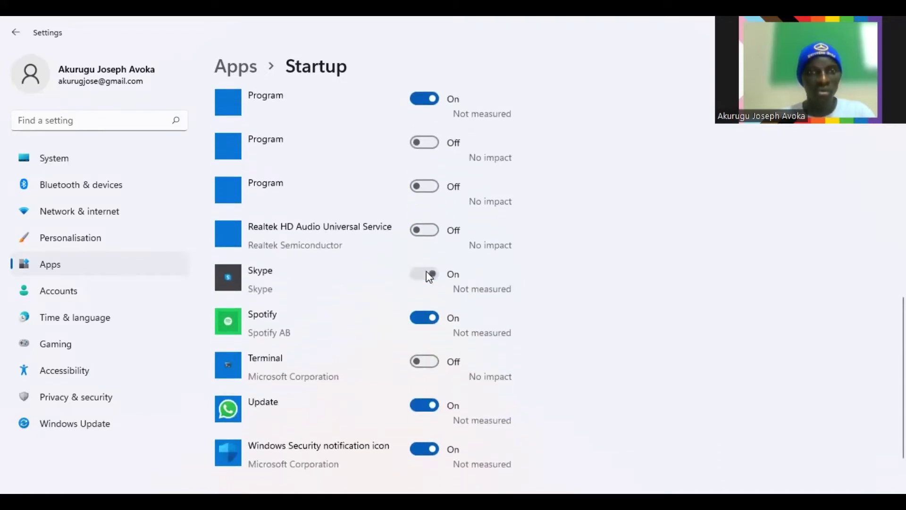
click(431, 318)
click(427, 404)
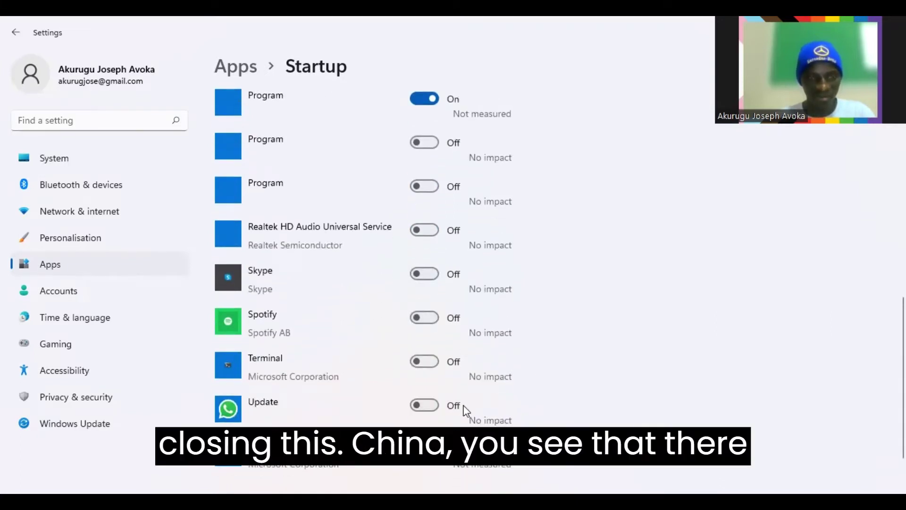
scroll(487, 411, down, 1)
click(433, 387)
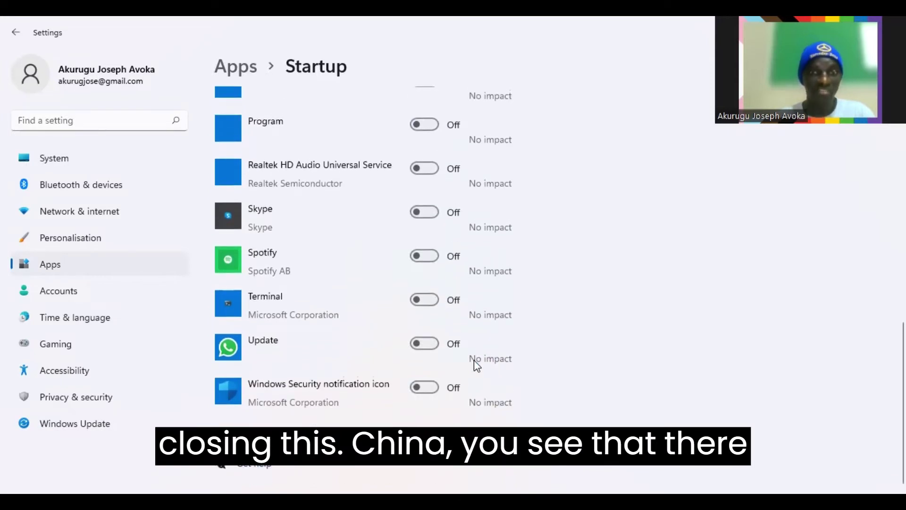
Step: Turn off startup for the second Program entry and check the whole startup list for apps still enabled
scroll(473, 360, up, 3)
scroll(474, 360, up, 3)
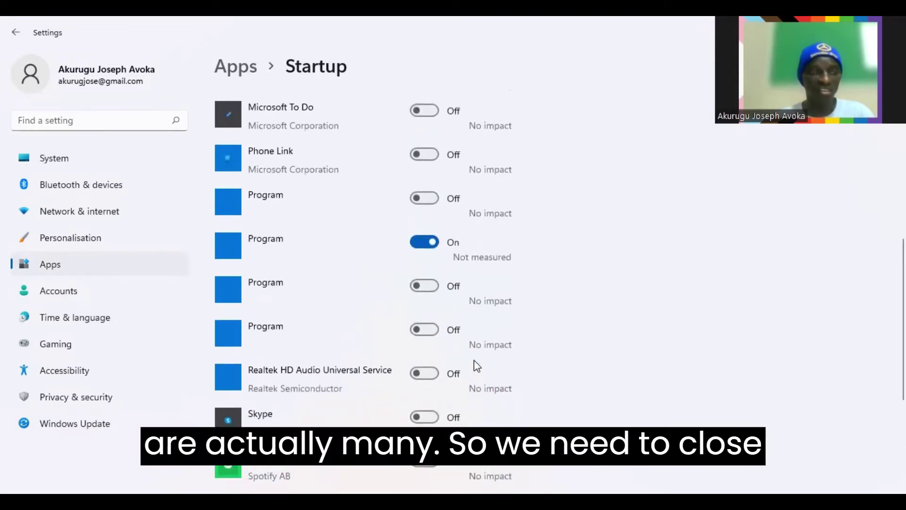
click(430, 242)
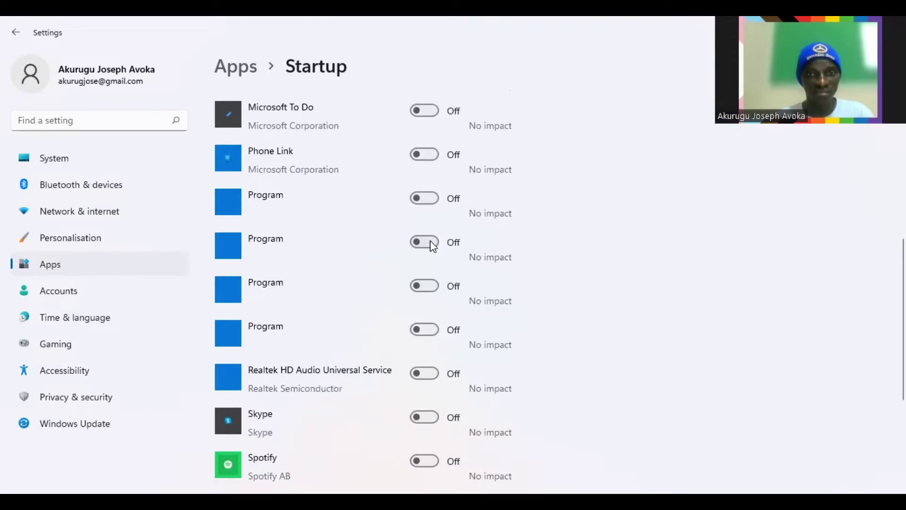
scroll(483, 265, up, 5)
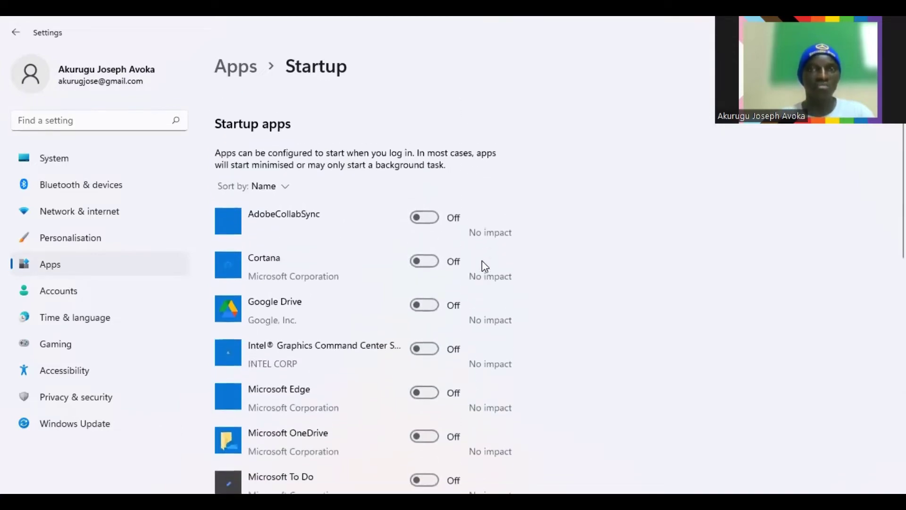
scroll(483, 266, down, 15)
scroll(482, 262, up, 10)
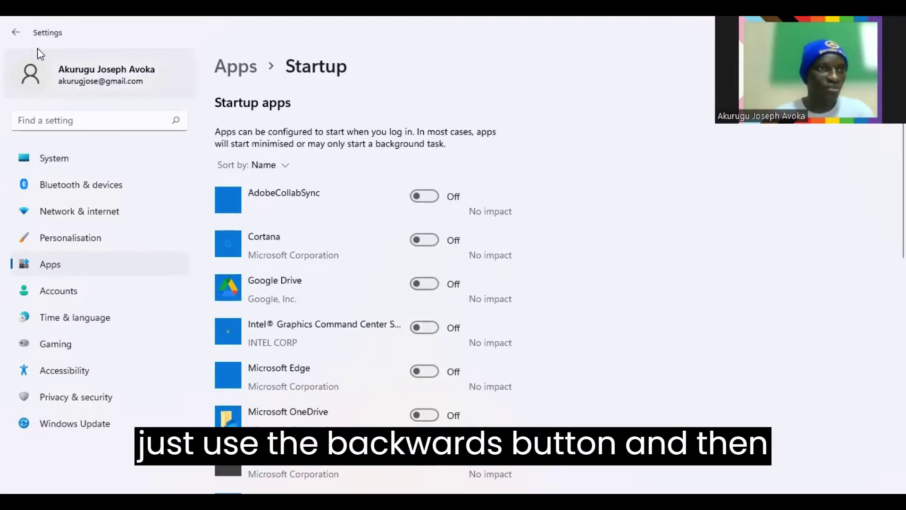
Step: Leave the startup settings and open the Apps & features list of installed apps
click(16, 33)
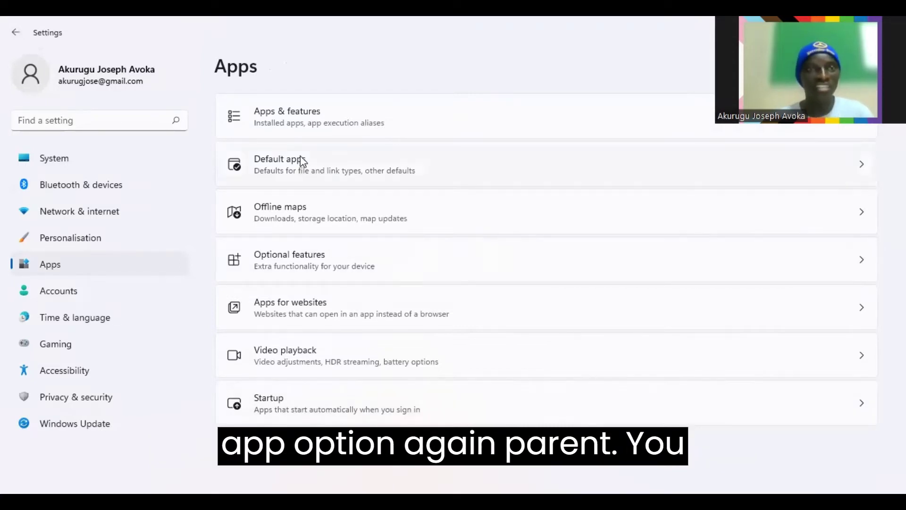
click(304, 128)
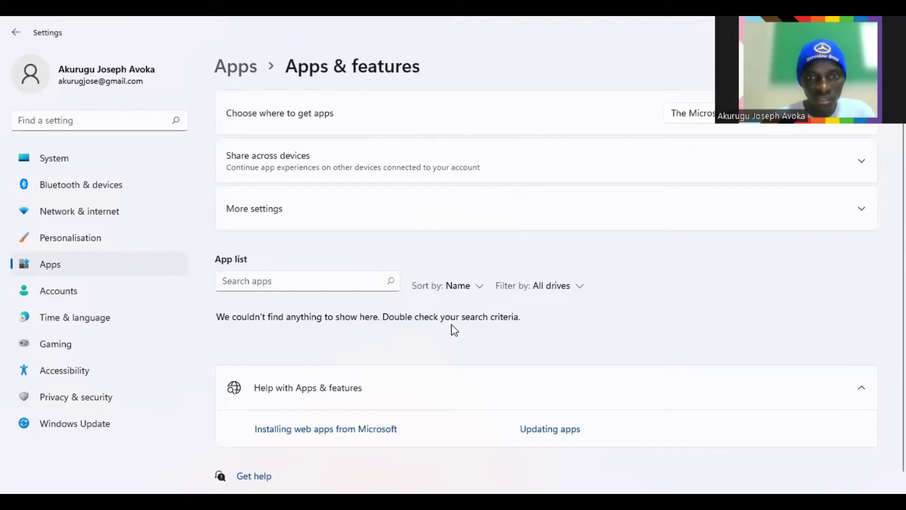
scroll(482, 321, down, 3)
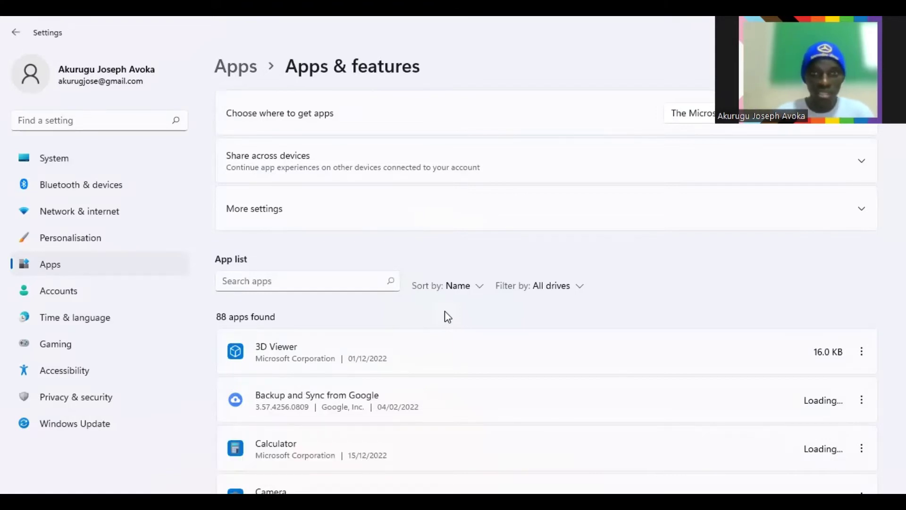
scroll(524, 335, down, 6)
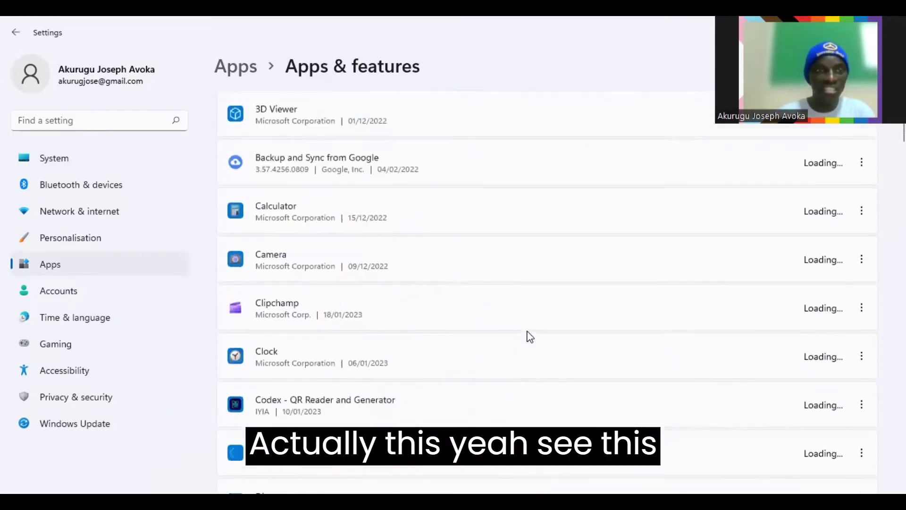
scroll(529, 336, up, 2)
scroll(530, 336, up, 2)
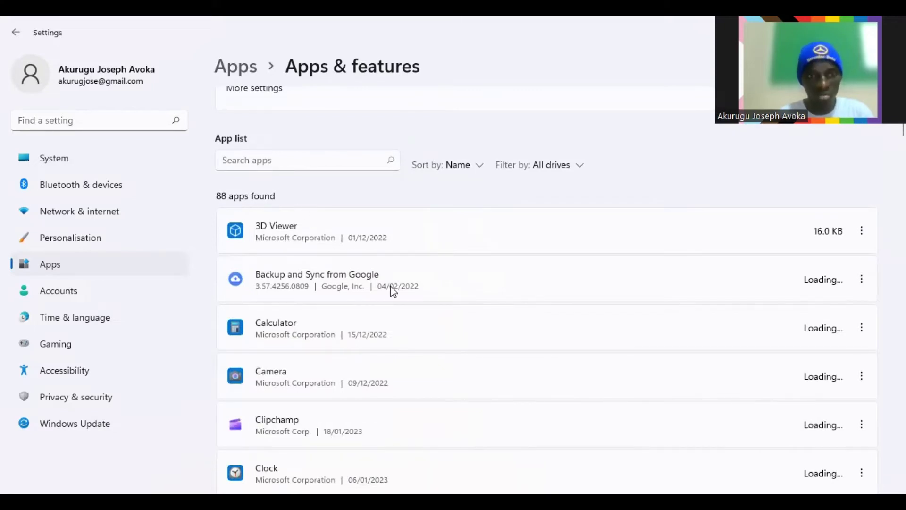
scroll(391, 290, down, 1)
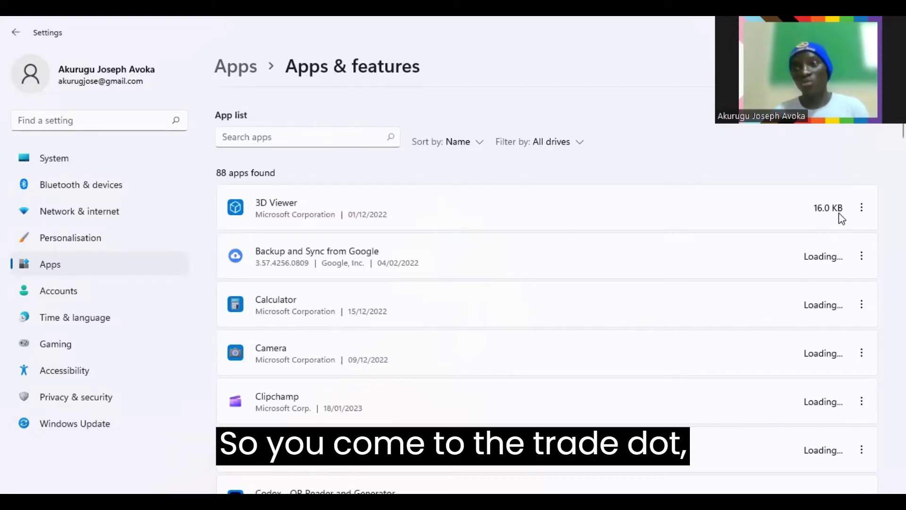
Step: Open the advanced options of 3D Viewer and set its background apps permission to Never
click(861, 208)
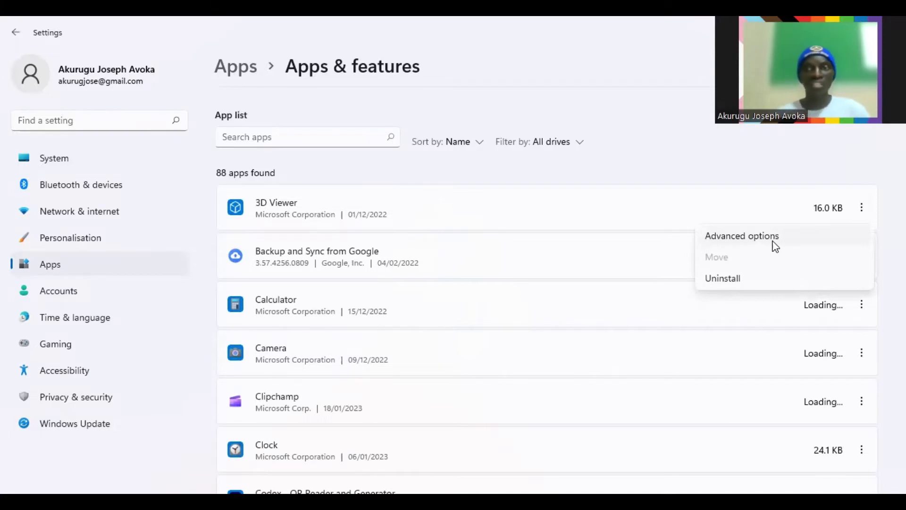
click(775, 244)
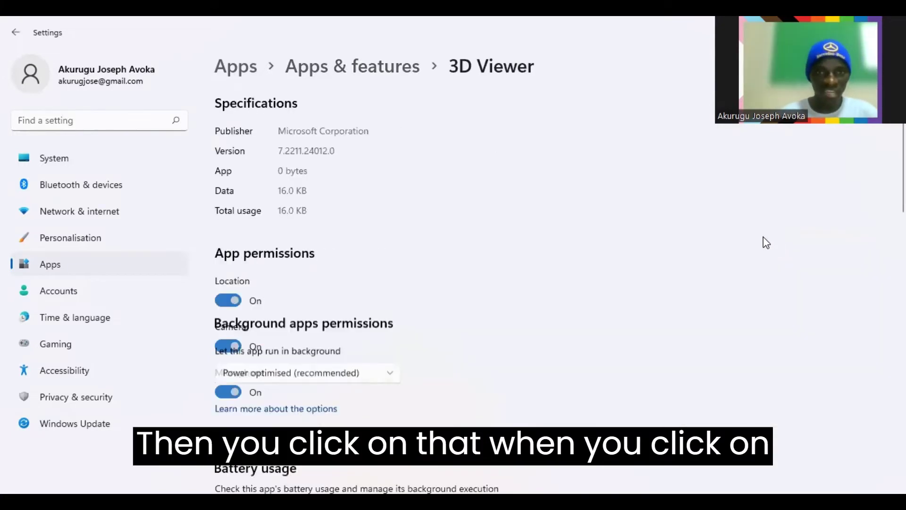
scroll(586, 310, down, 3)
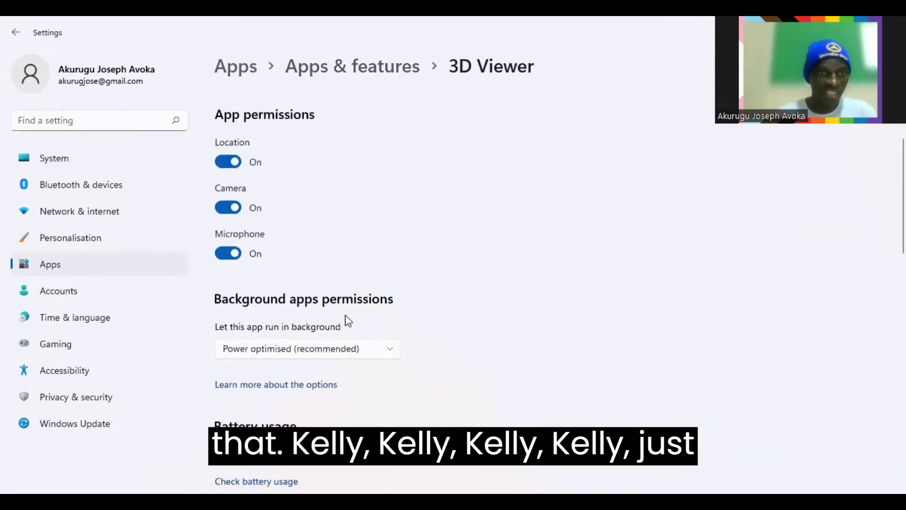
scroll(348, 321, down, 10)
scroll(348, 321, up, 2)
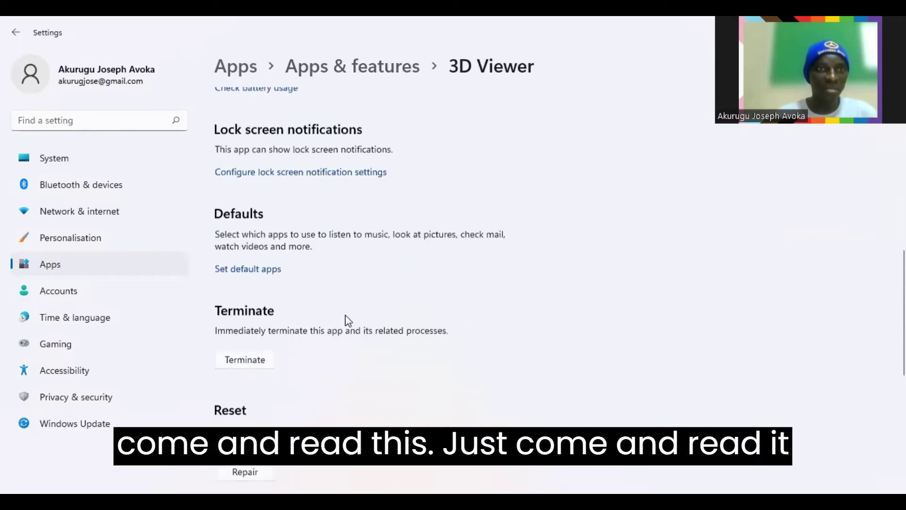
scroll(348, 321, up, 6)
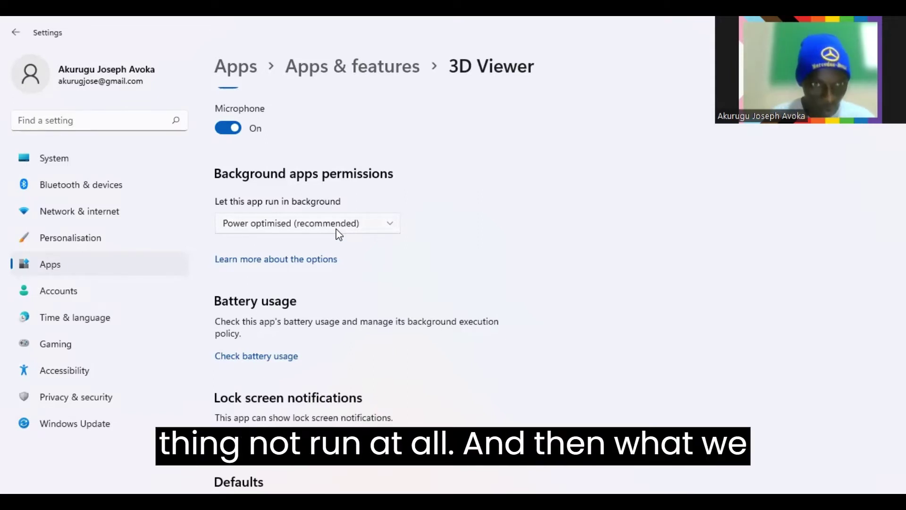
click(389, 223)
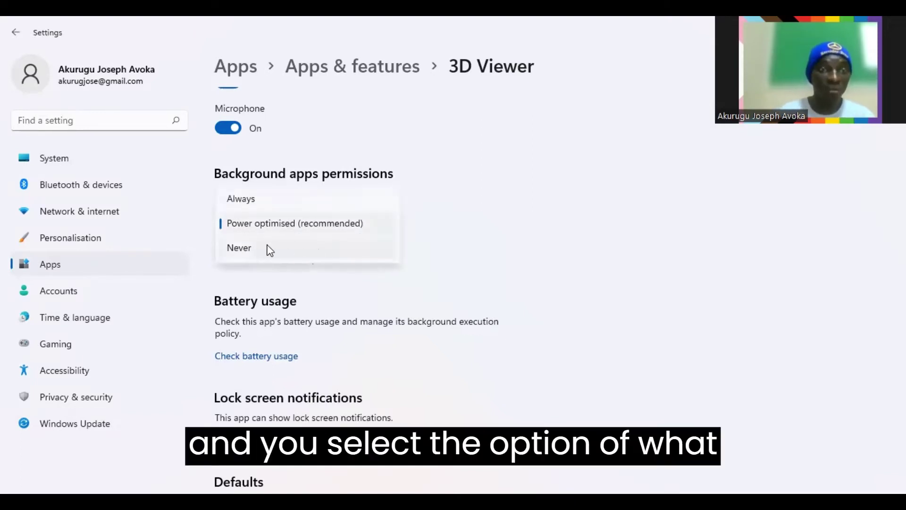
click(241, 249)
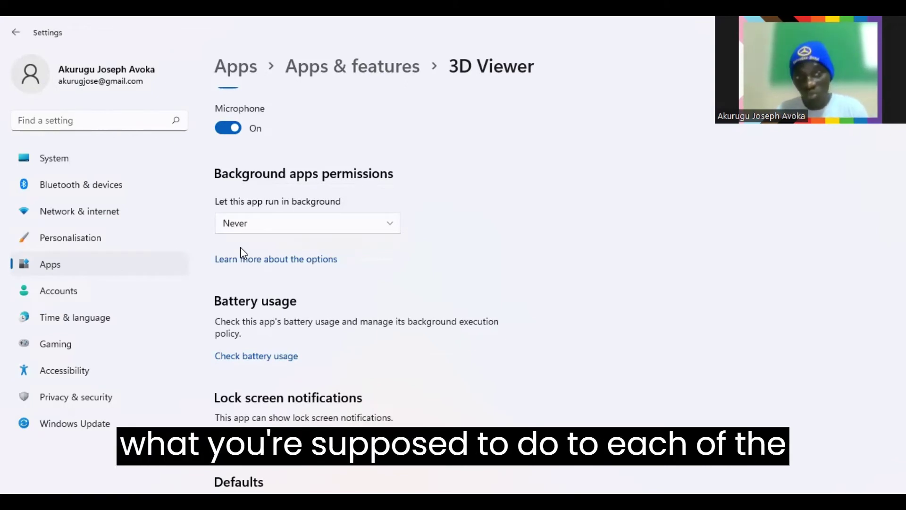
Step: Return to the installed apps list, look through it as far as the MySQL entries and open the options for MySQL Documents 8.0
click(16, 34)
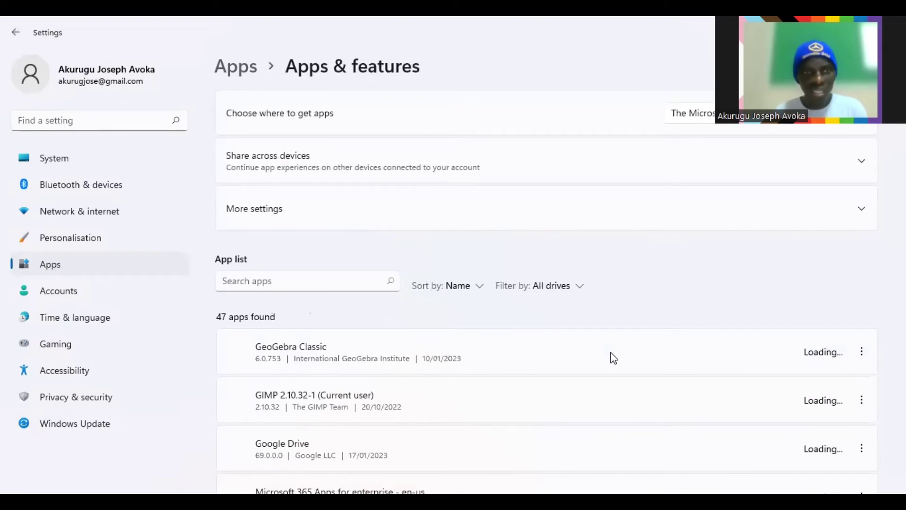
scroll(437, 299, down, 15)
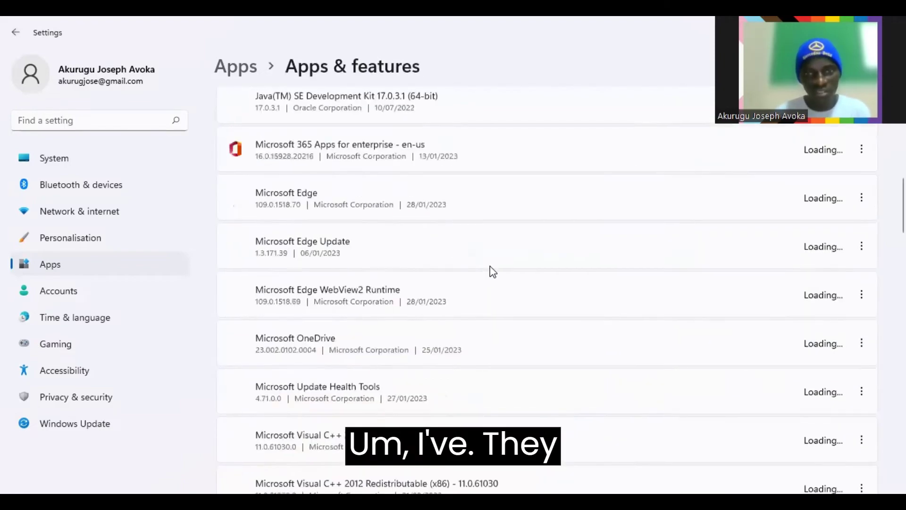
scroll(498, 268, down, 15)
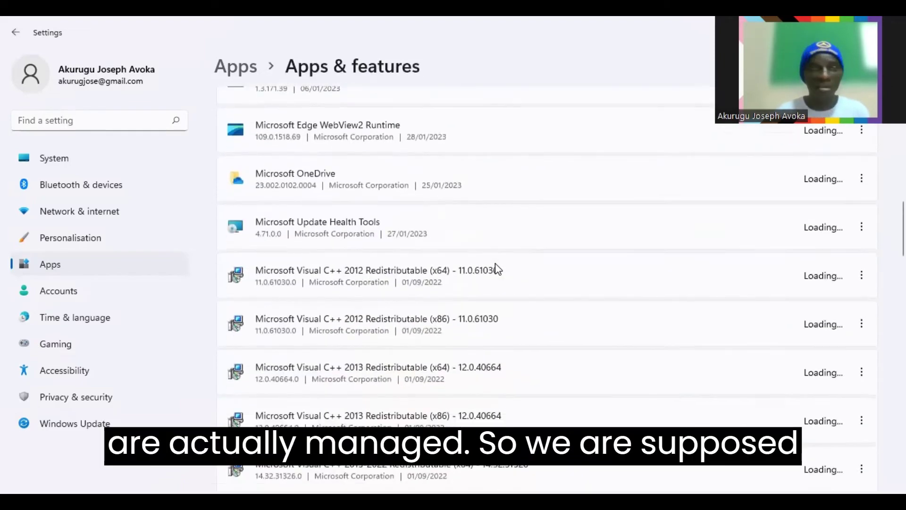
scroll(498, 269, down, 15)
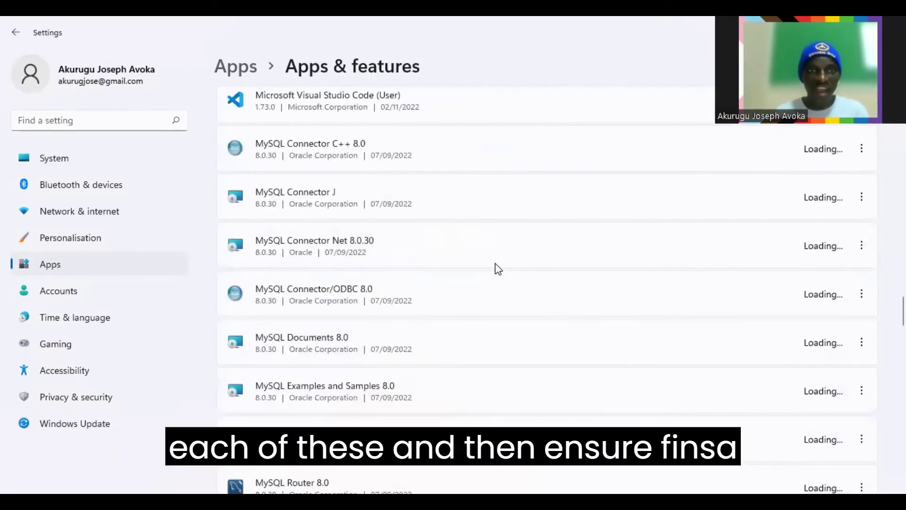
scroll(498, 269, up, 1)
scroll(498, 269, down, 2)
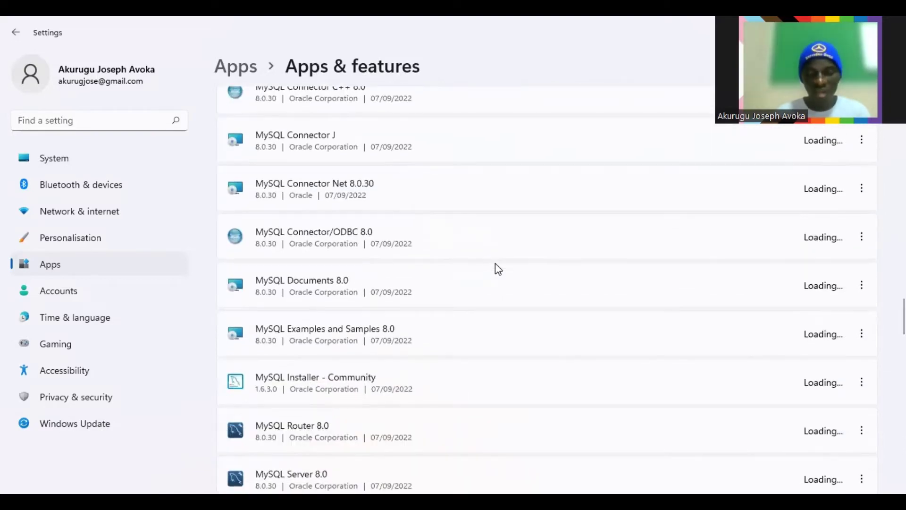
click(861, 287)
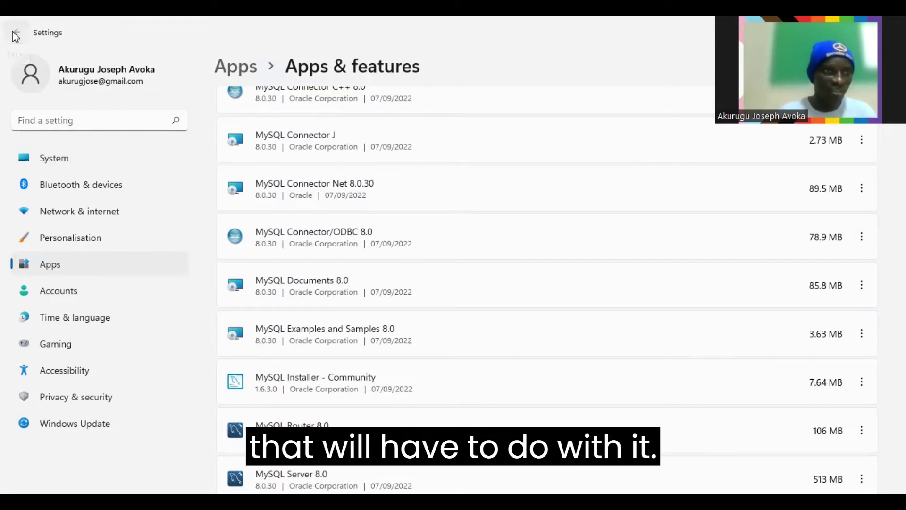
Step: Leave the apps settings and look through the categories on the System settings page
click(16, 33)
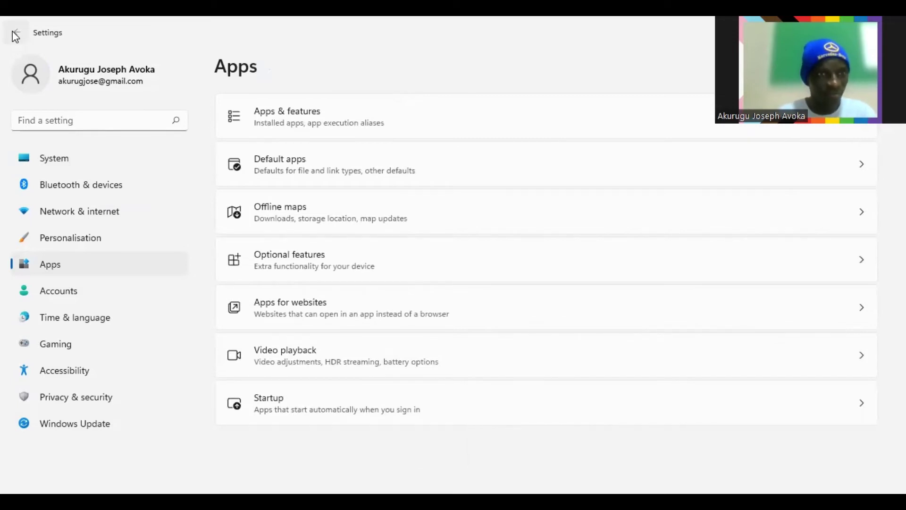
click(14, 32)
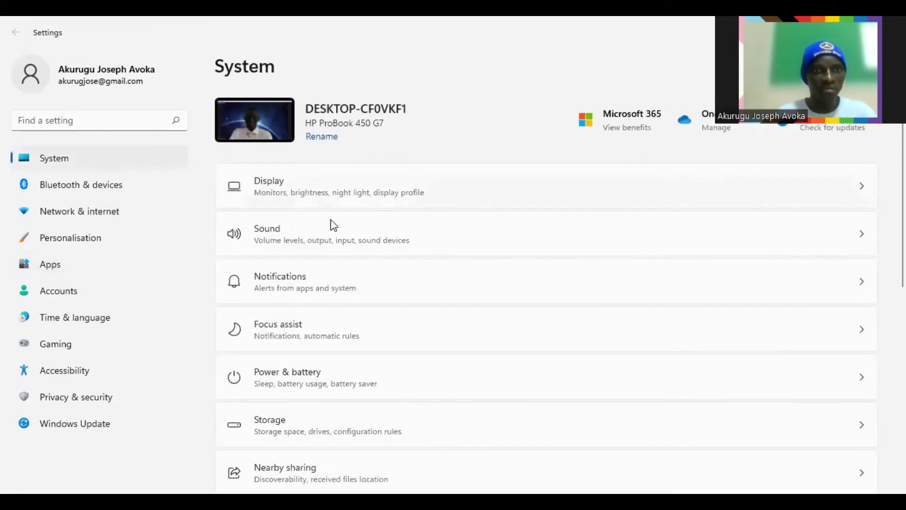
scroll(447, 273, down, 1)
scroll(446, 271, up, 1)
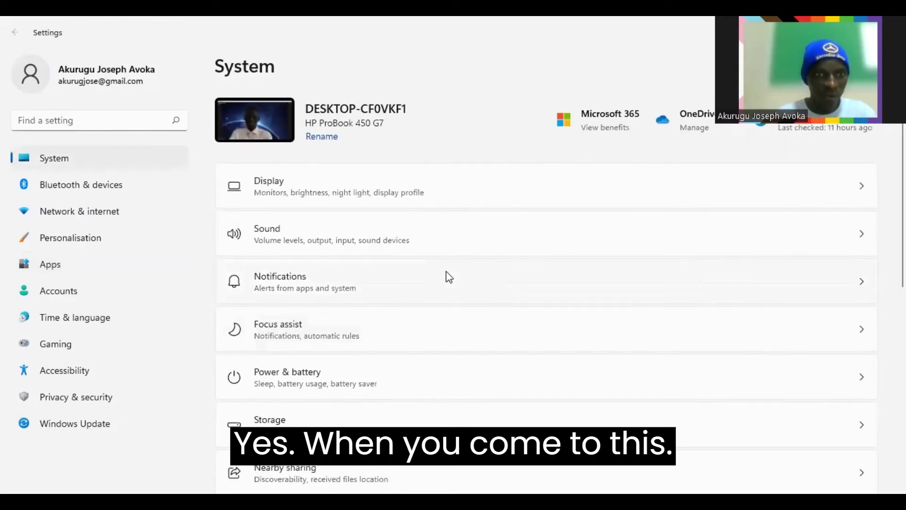
scroll(446, 271, down, 5)
scroll(446, 271, down, 3)
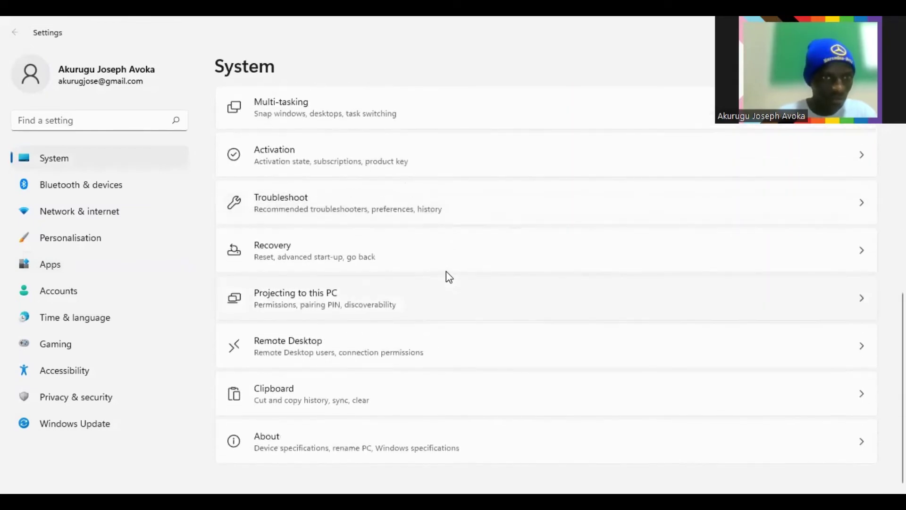
scroll(445, 271, up, 6)
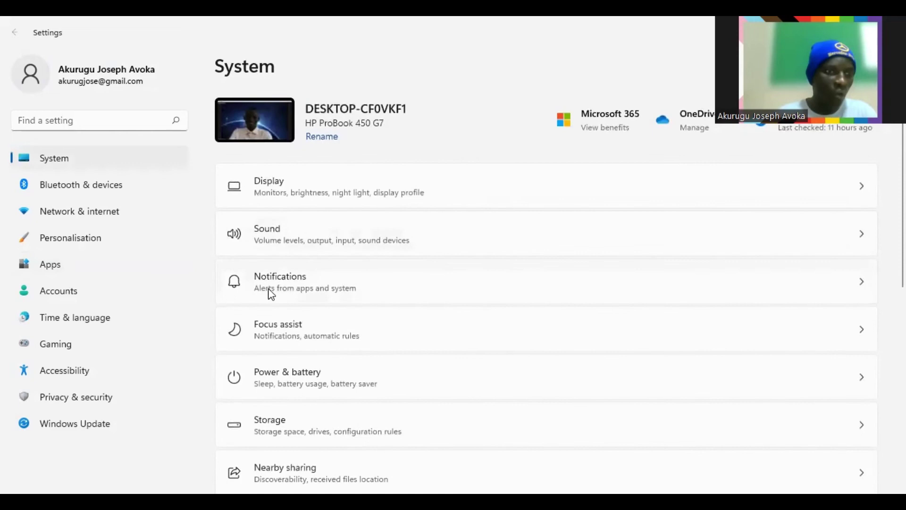
Step: Open Apps & features again, expand its additional settings and open the App execution aliases page
click(45, 272)
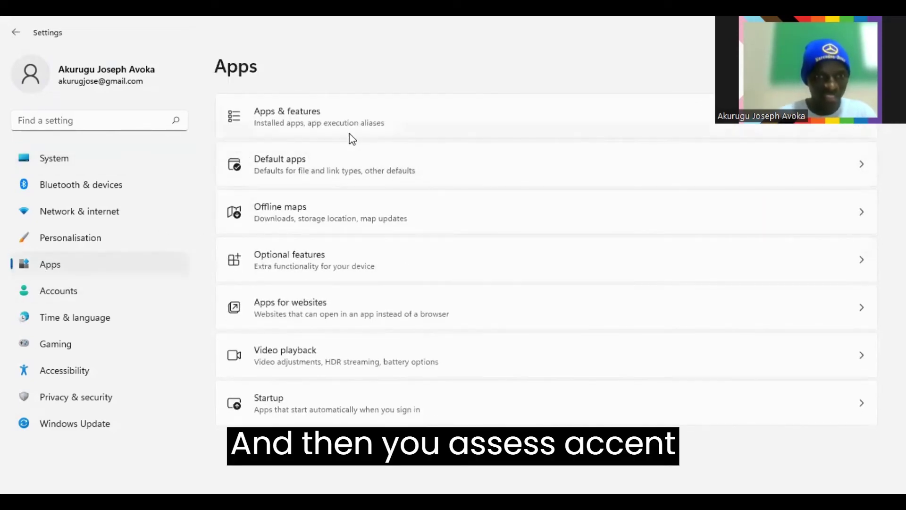
click(319, 125)
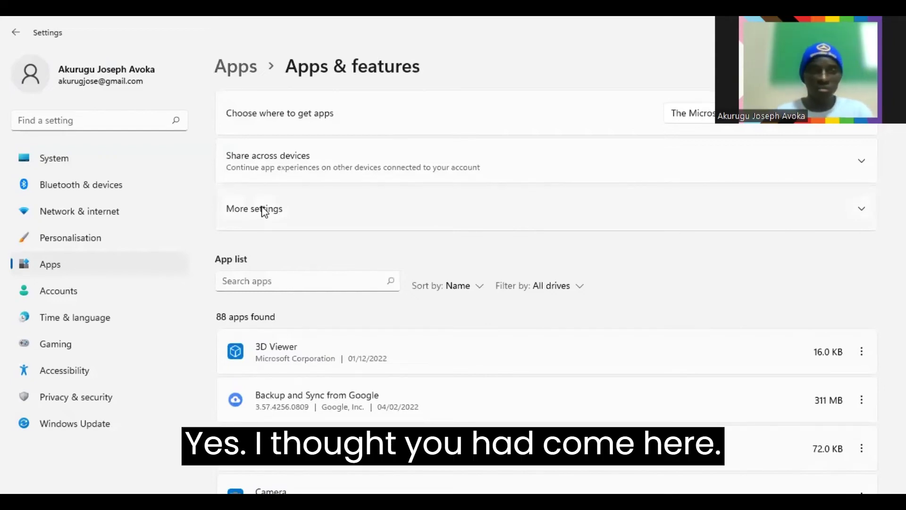
scroll(389, 347, down, 7)
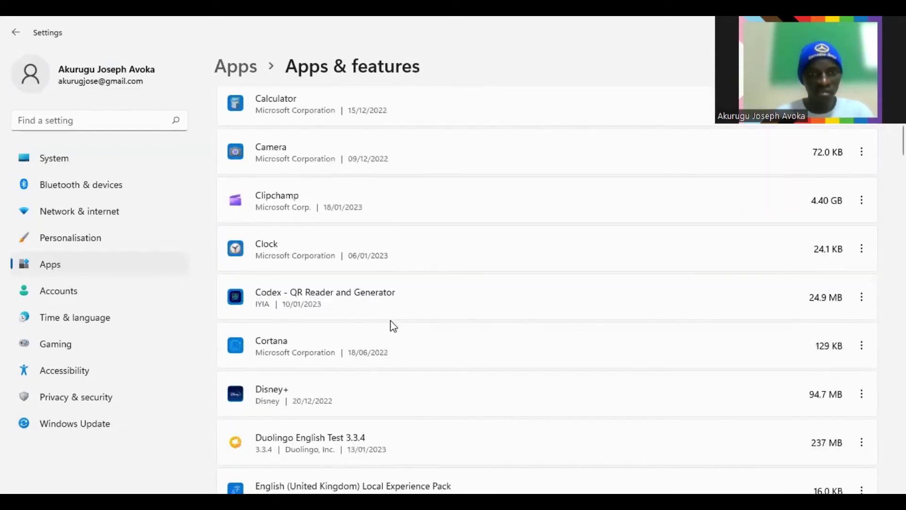
scroll(393, 326, up, 7)
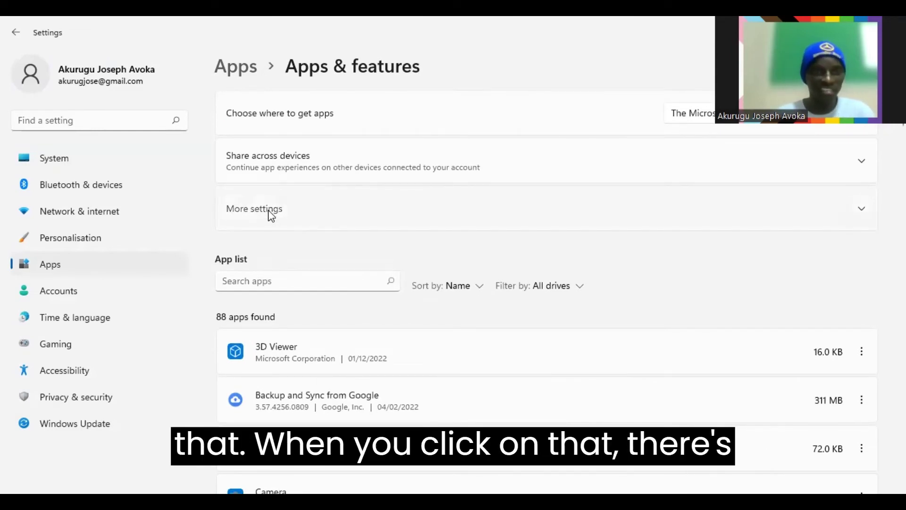
click(270, 213)
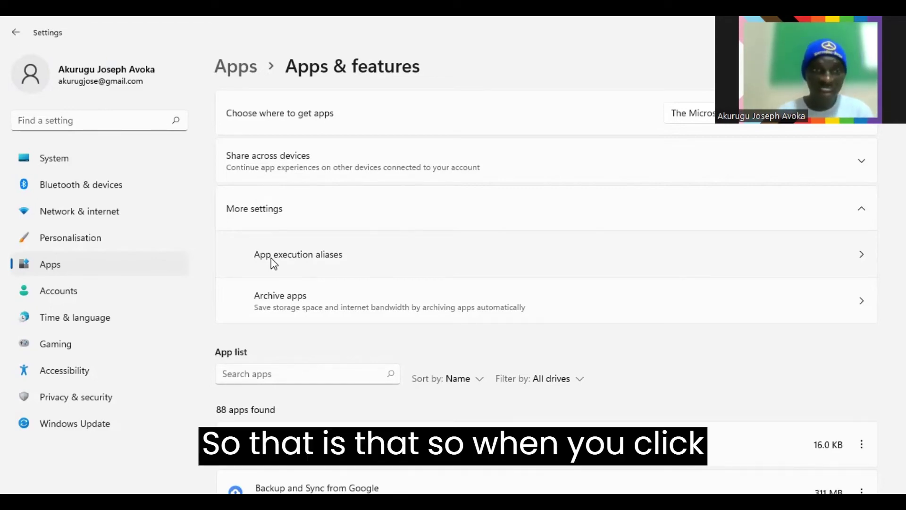
click(300, 257)
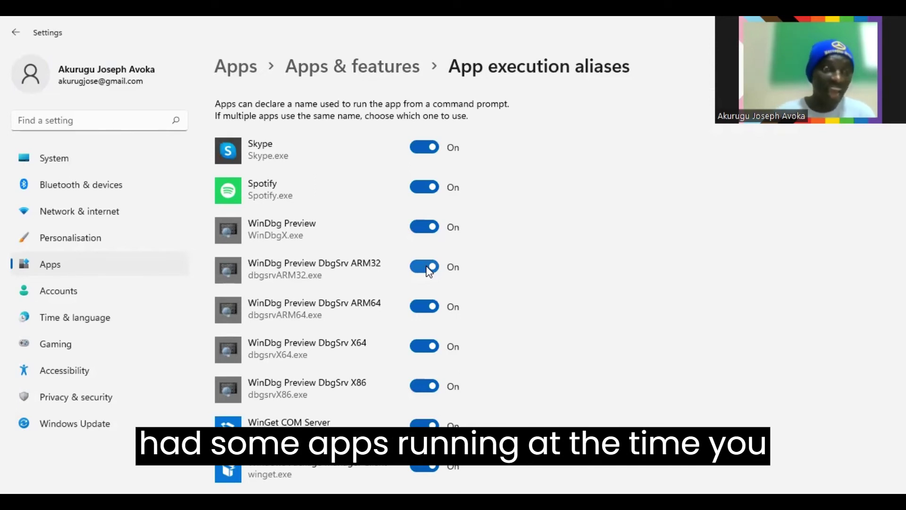
Step: Review the app execution aliases and switch the Skype and Spotify aliases off and back on
scroll(428, 272, down, 5)
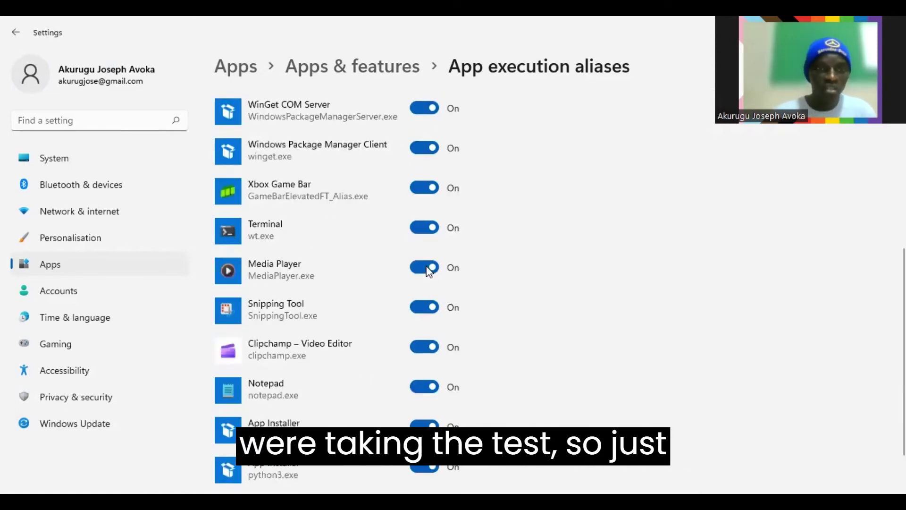
scroll(428, 263, up, 5)
click(428, 119)
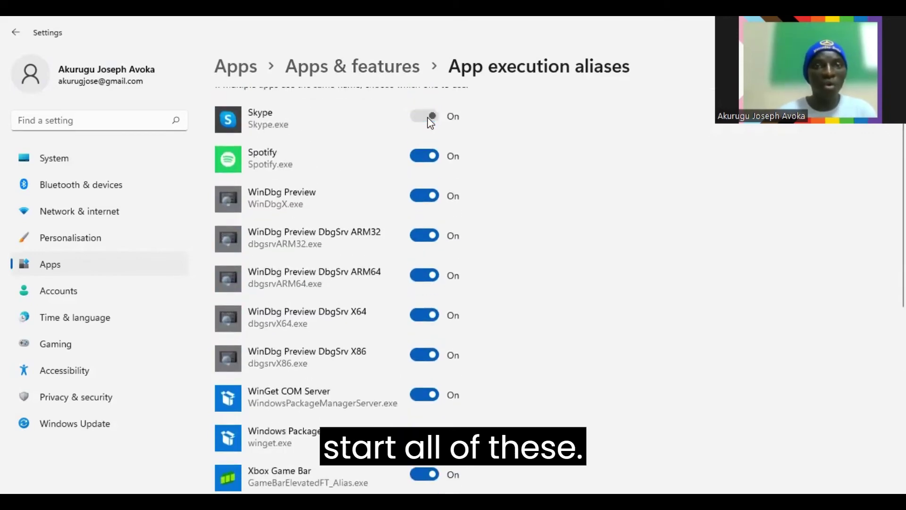
click(425, 156)
click(425, 156)
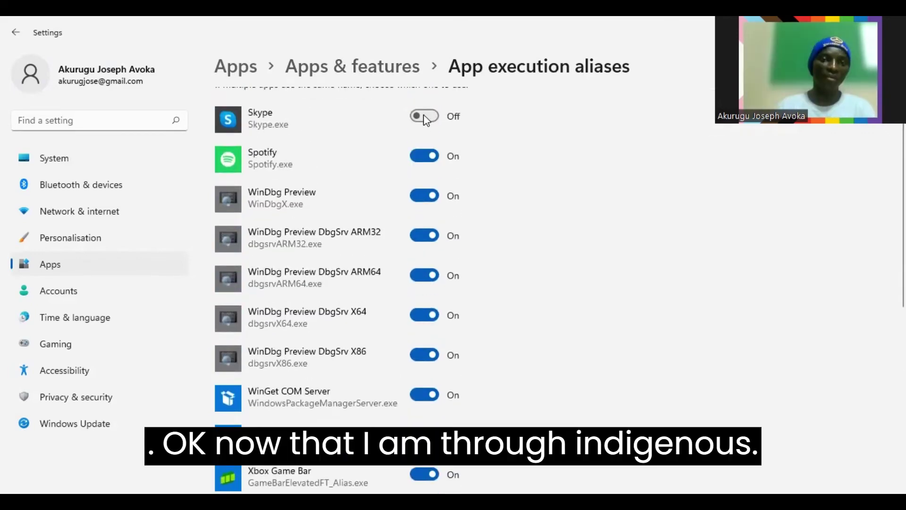
click(423, 116)
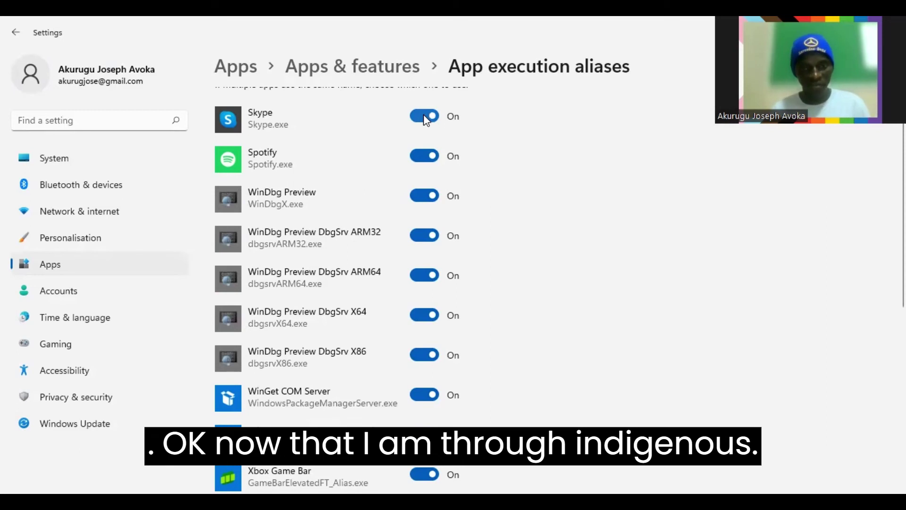